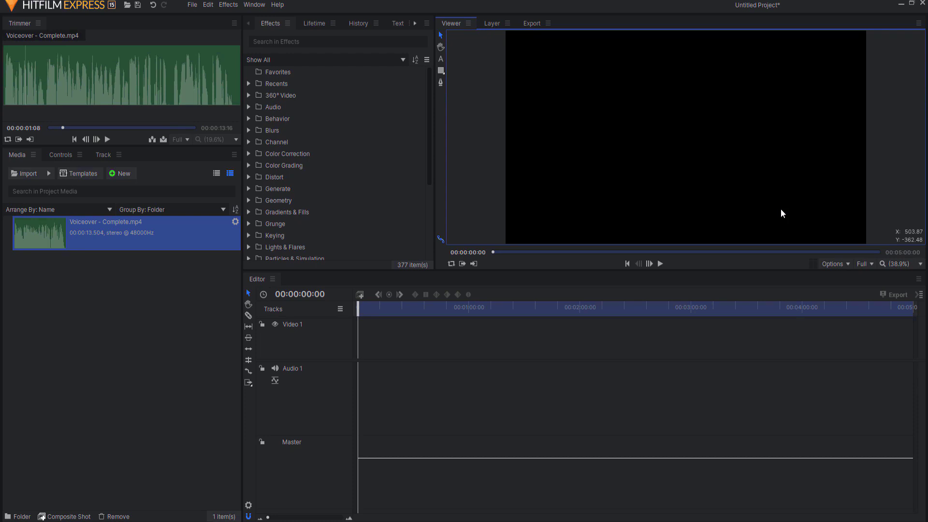
# - Place the voiceover on Audio 1, preview it, and widen the timeline view
pyautogui.moveTo(39, 237)
pyautogui.mouseDown()
pyautogui.moveTo(290, 369)
pyautogui.moveTo(360, 392)
pyautogui.mouseUp()
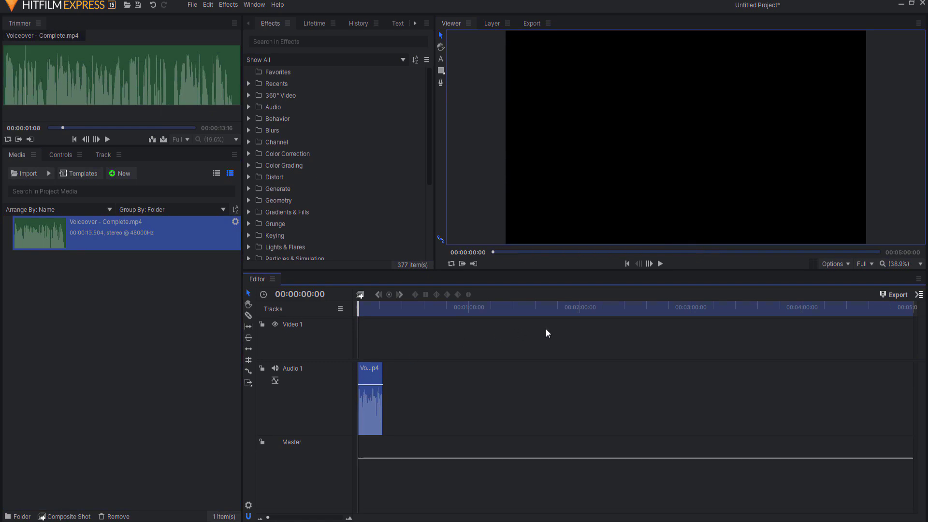
pyautogui.click(660, 264)
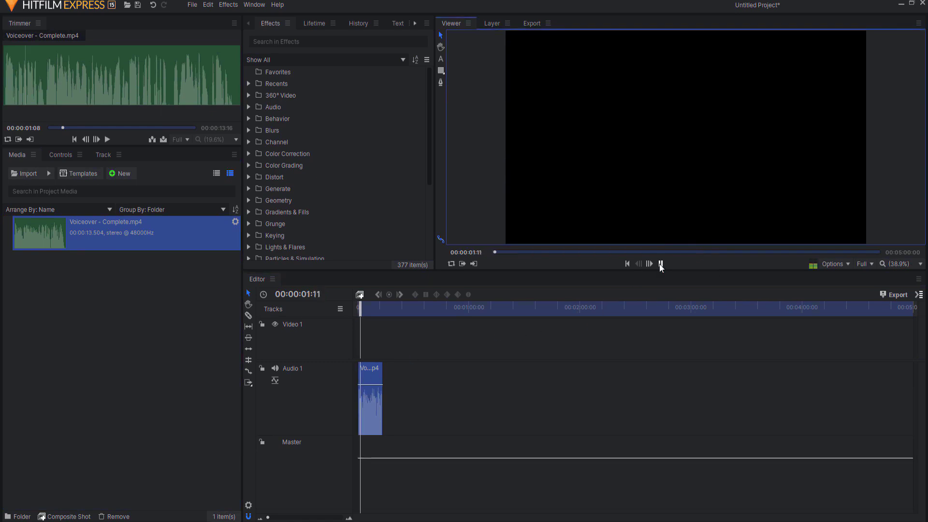
pyautogui.click(660, 264)
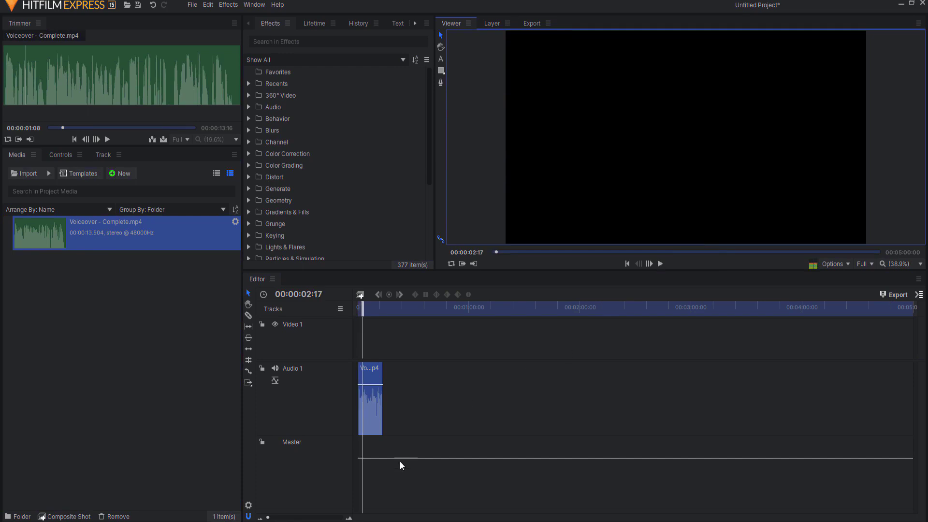
pyautogui.moveTo(267, 517); pyautogui.dragTo(322, 517)
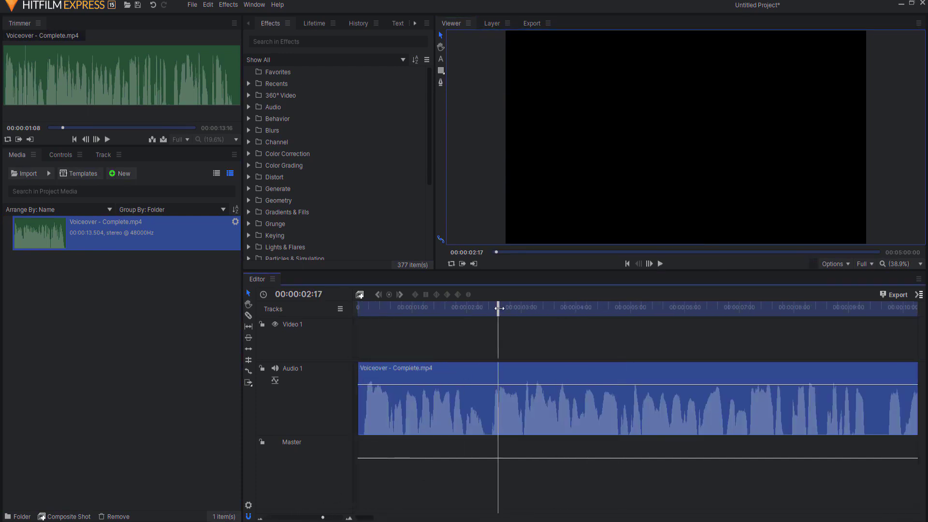
# - Slice the voiceover at 00:00:02:12 with the Slice tool
pyautogui.moveTo(499, 308); pyautogui.dragTo(489, 308)
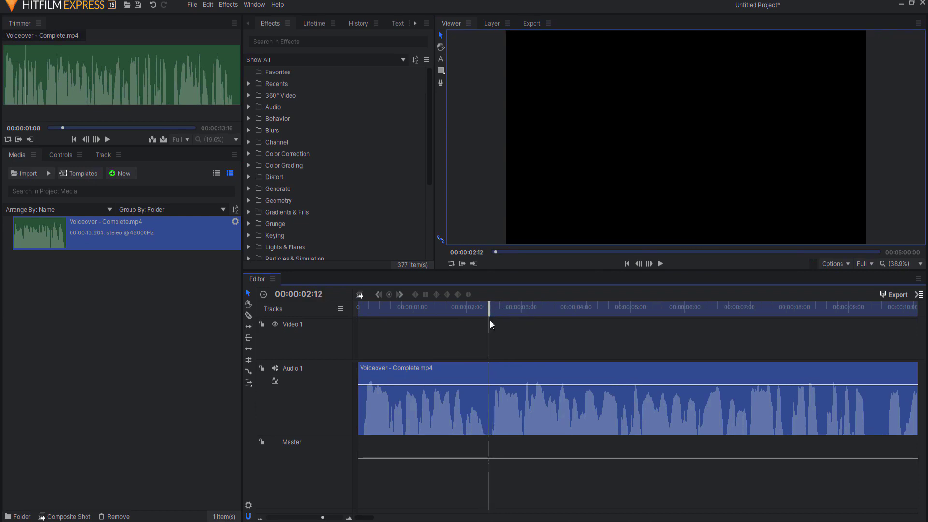
pyautogui.click(249, 316)
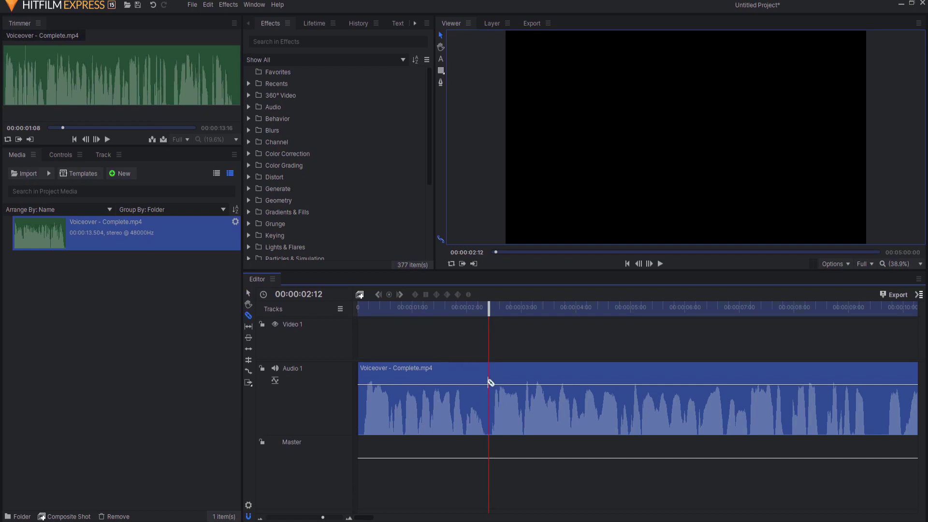
pyautogui.click(491, 374)
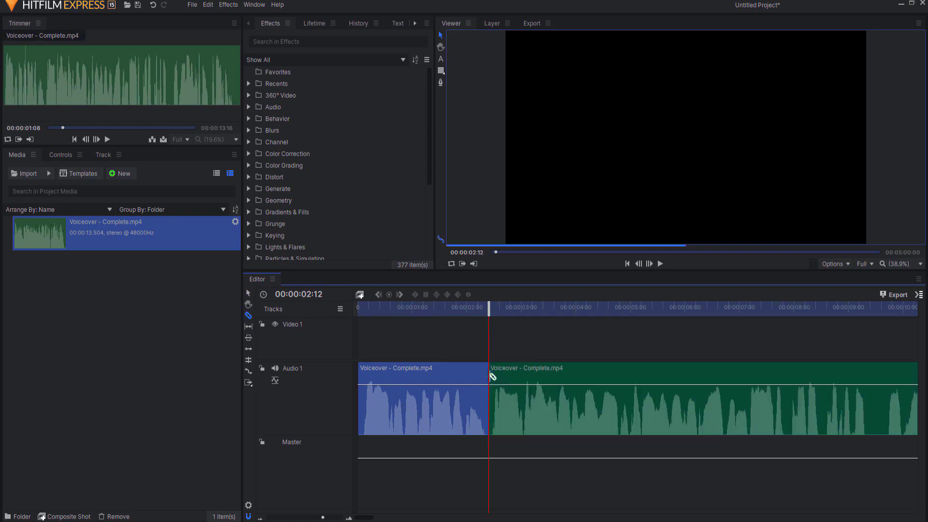
pyautogui.click(249, 295)
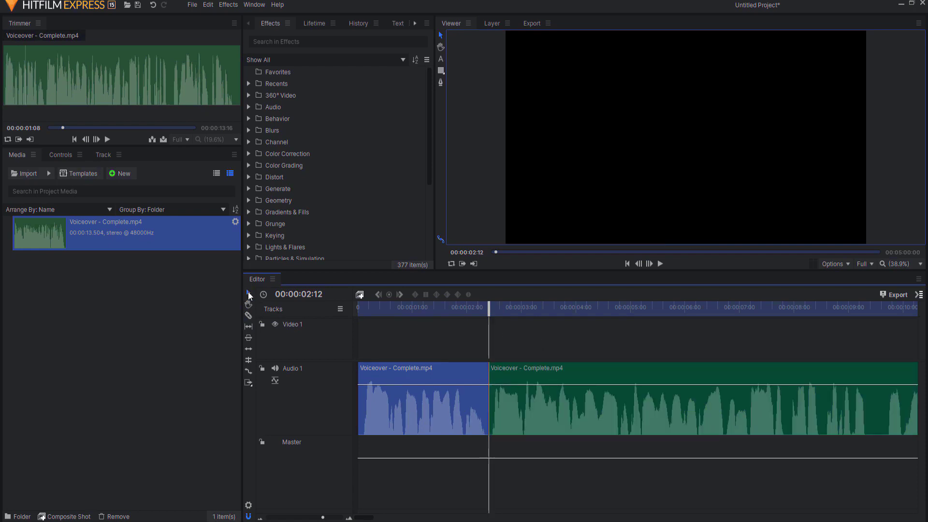
# - Make the left clip a composite shot named '1' using editor sequence settings
pyautogui.rightClick(417, 377)
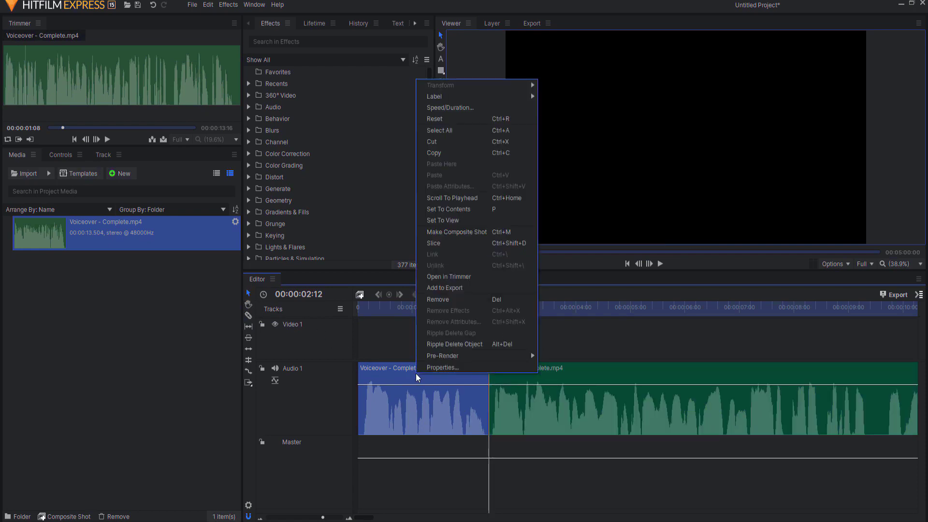
pyautogui.click(459, 232)
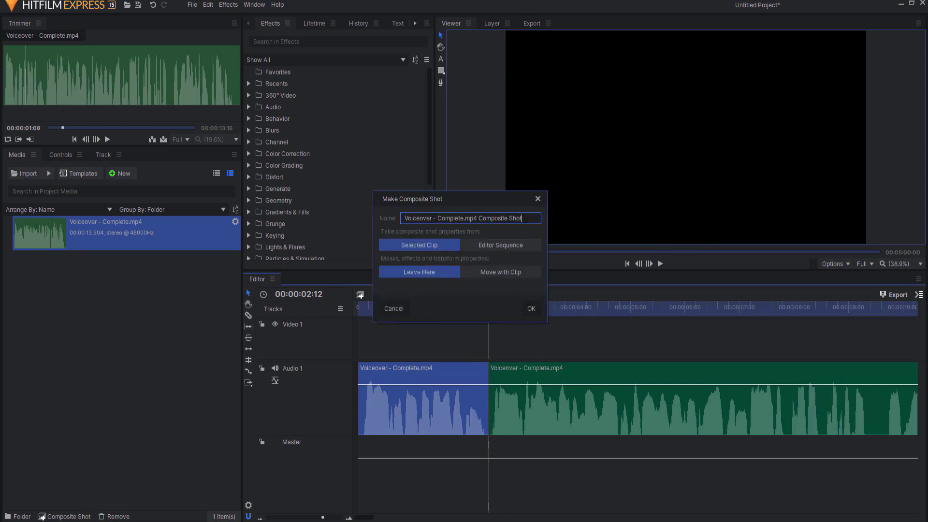
pyautogui.moveTo(521, 218); pyautogui.dragTo(389, 219)
pyautogui.write('1')
pyautogui.click(481, 244)
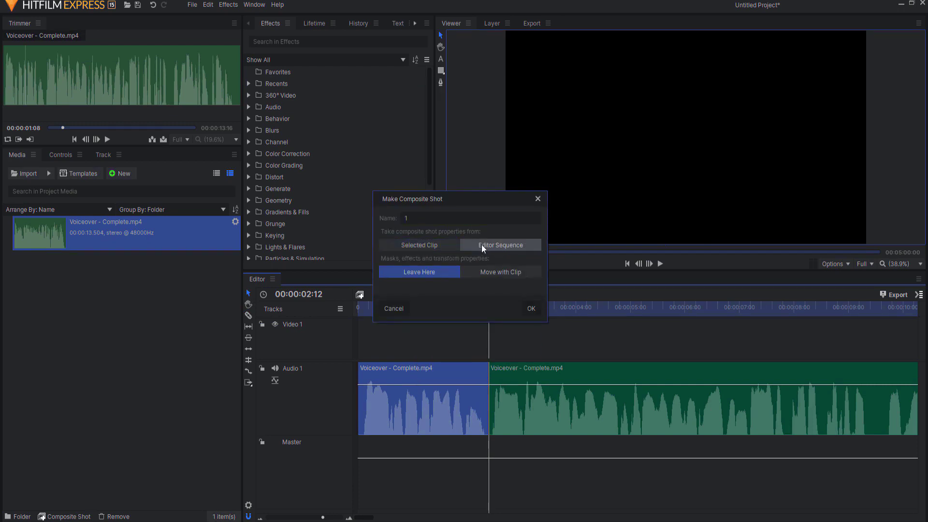
pyautogui.click(498, 276)
pyautogui.click(531, 307)
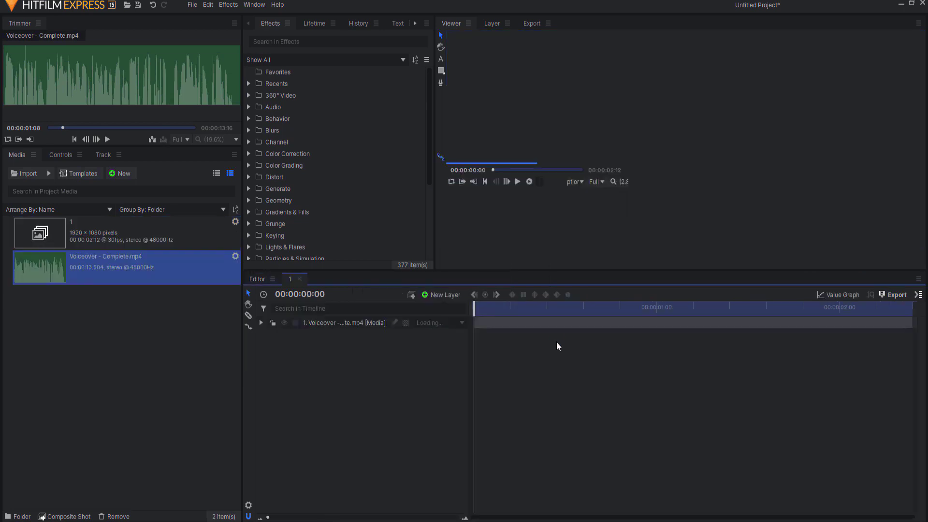
# - Add a text layer reading 'JAY HAYNES FOR THE FILM SENSEI YOUTUBE CHANNEL' to shot 1
pyautogui.click(653, 265)
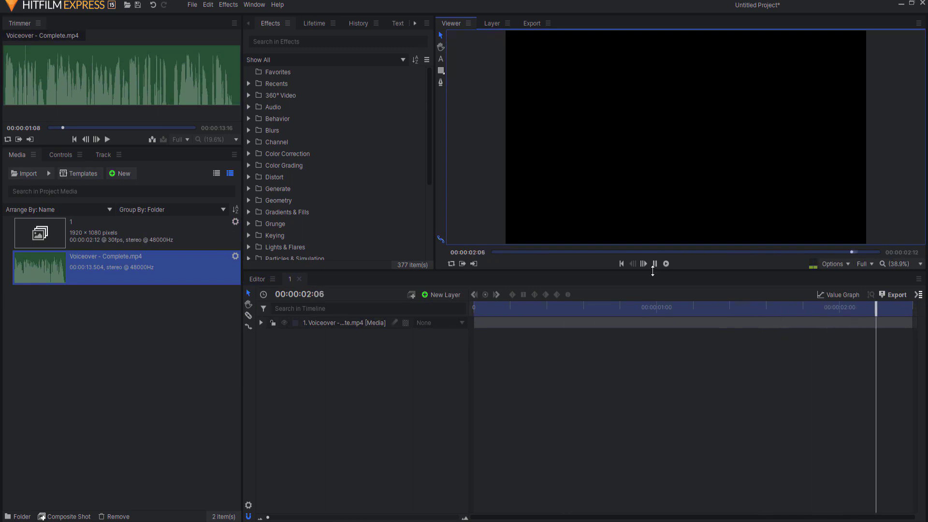
pyautogui.click(621, 263)
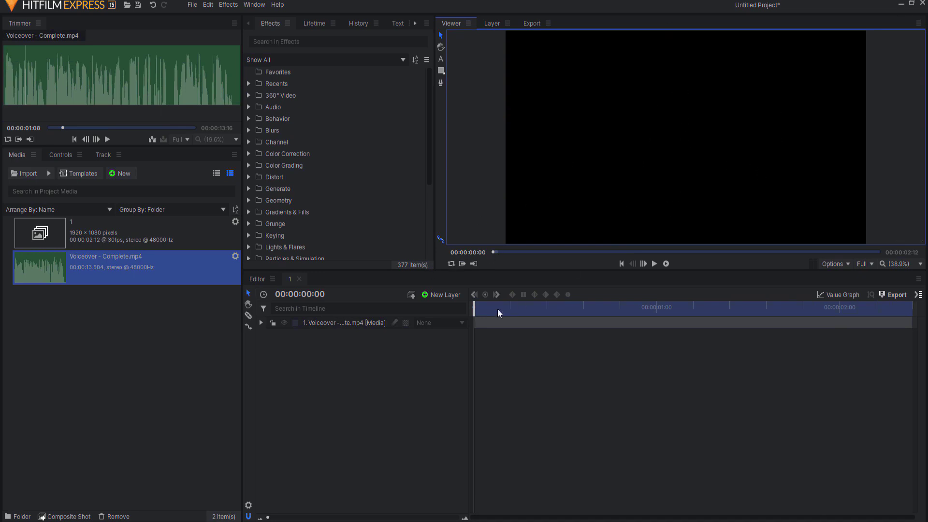
pyautogui.click(443, 292)
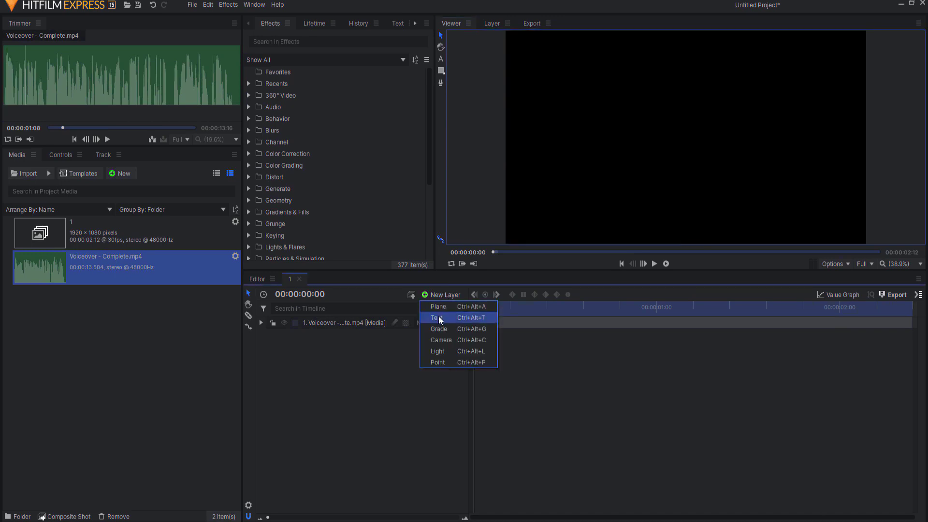
pyautogui.click(438, 317)
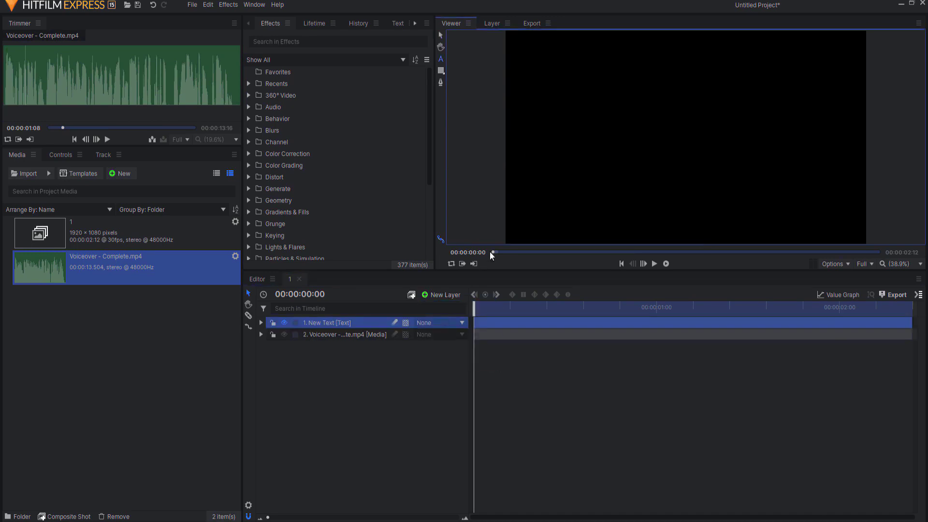
pyautogui.write('jay h')
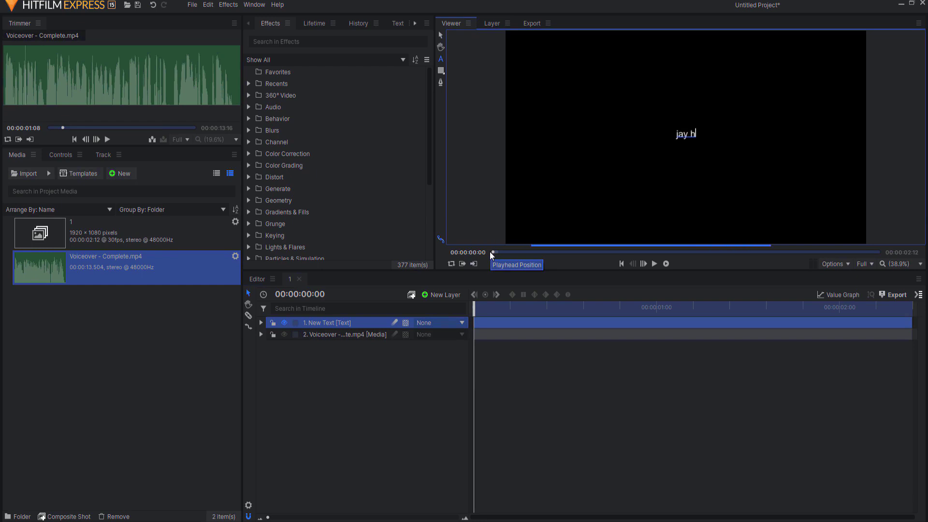
pyautogui.write('aynes for the film sensei youtube channel')
pyautogui.click(398, 22)
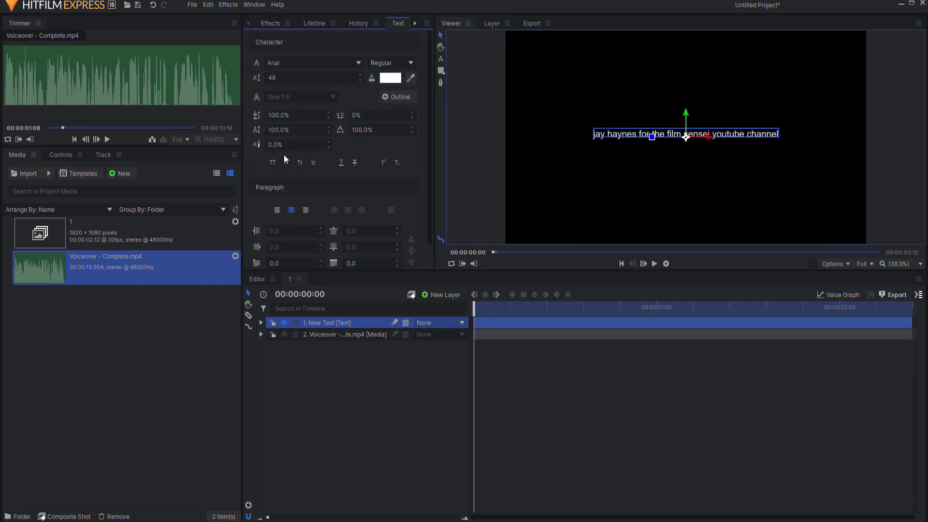
# - Set the credit to All Caps, size 78, with line breaks after HAYNES, THE and SENSEI
pyautogui.click(273, 163)
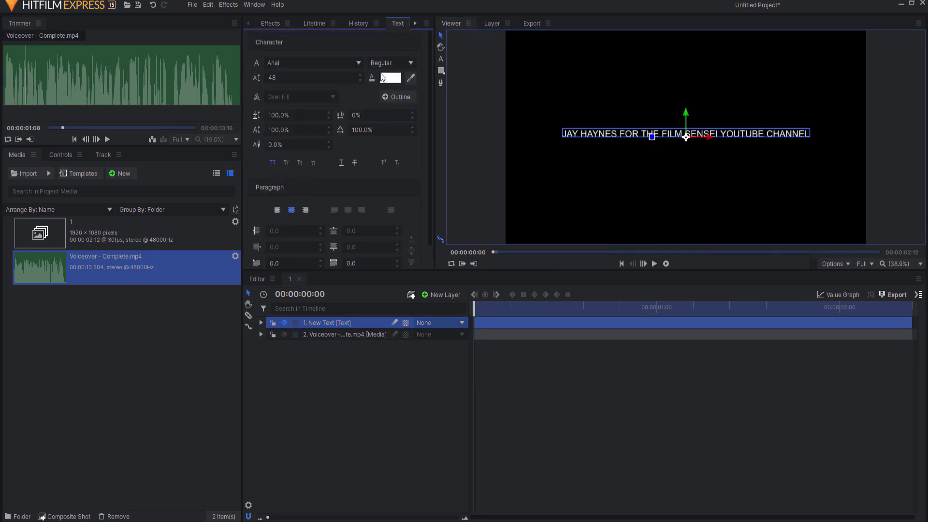
pyautogui.moveTo(272, 77); pyautogui.dragTo(272, 77)
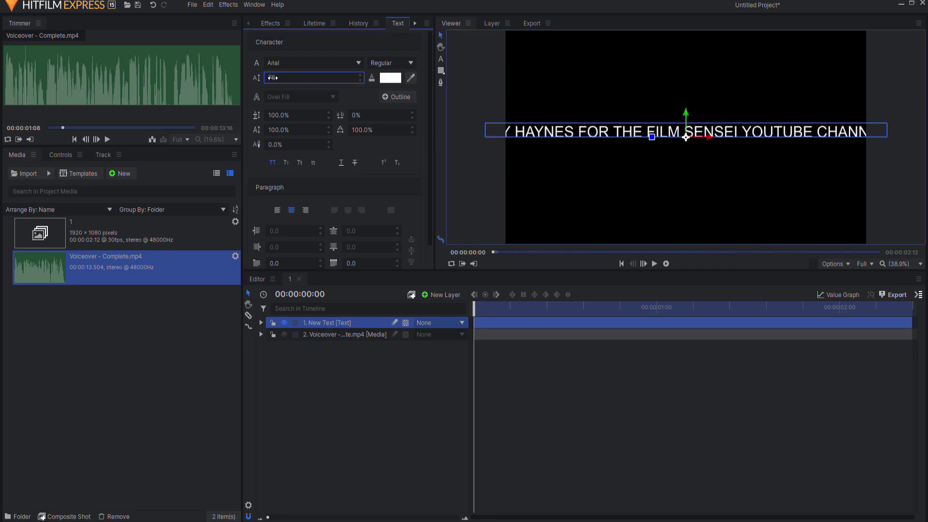
pyautogui.click(439, 58)
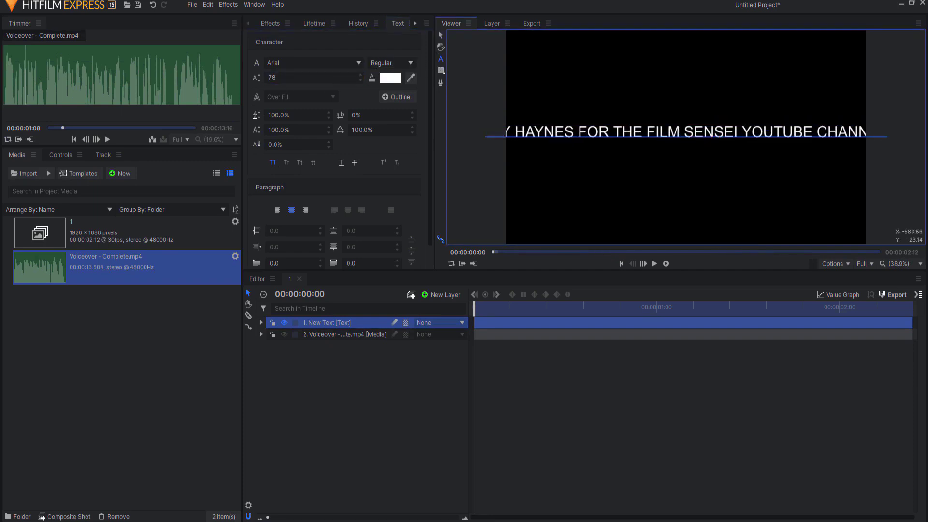
pyautogui.click(577, 131)
pyautogui.press('Return')
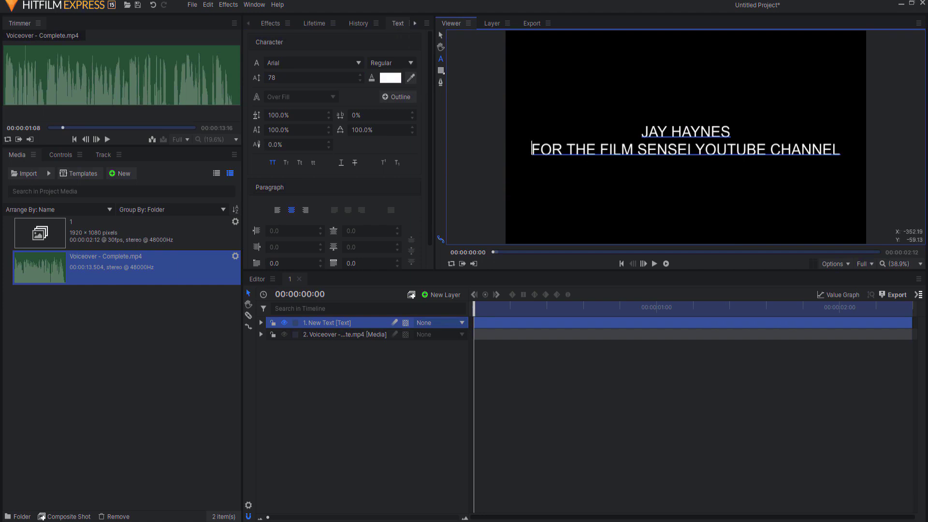
pyautogui.click(602, 150)
pyautogui.press('Return')
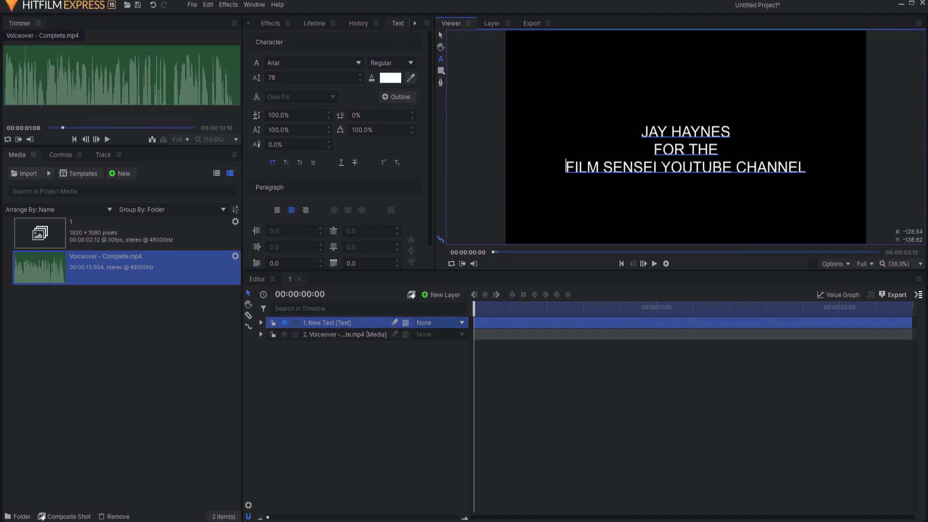
pyautogui.click(662, 168)
pyautogui.press('Return')
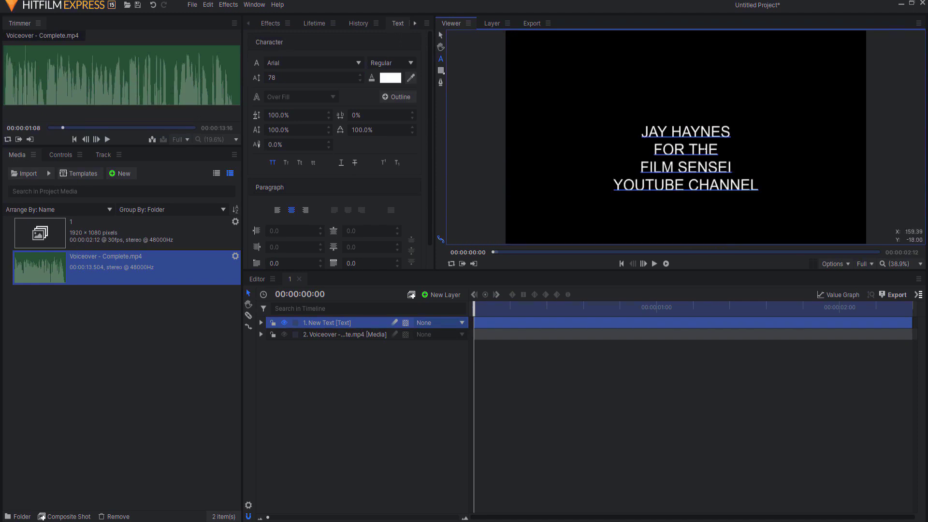
pyautogui.click(440, 34)
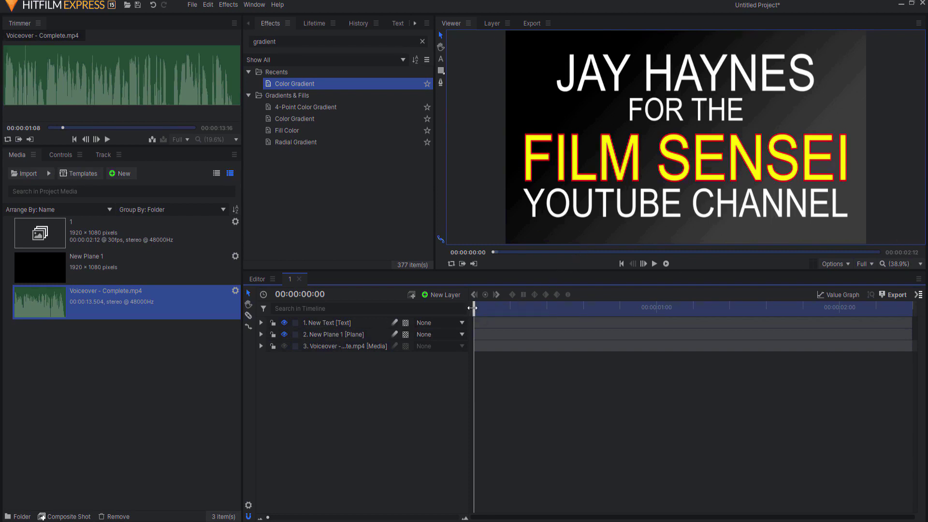
# - Draw a rectangle mask on the text layer so only JAY shows
pyautogui.moveTo(475, 307)
pyautogui.mouseDown()
pyautogui.moveTo(496, 304)
pyautogui.moveTo(485, 304)
pyautogui.mouseUp()
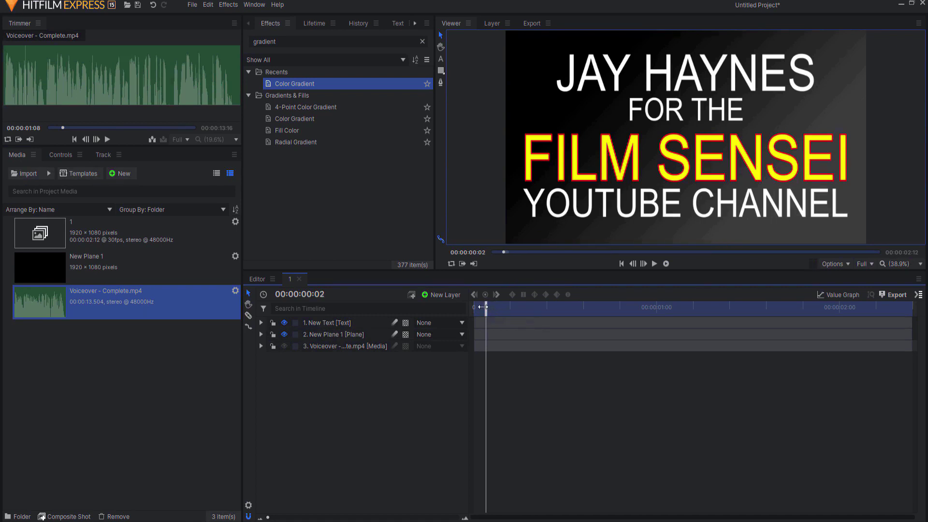
pyautogui.click(345, 324)
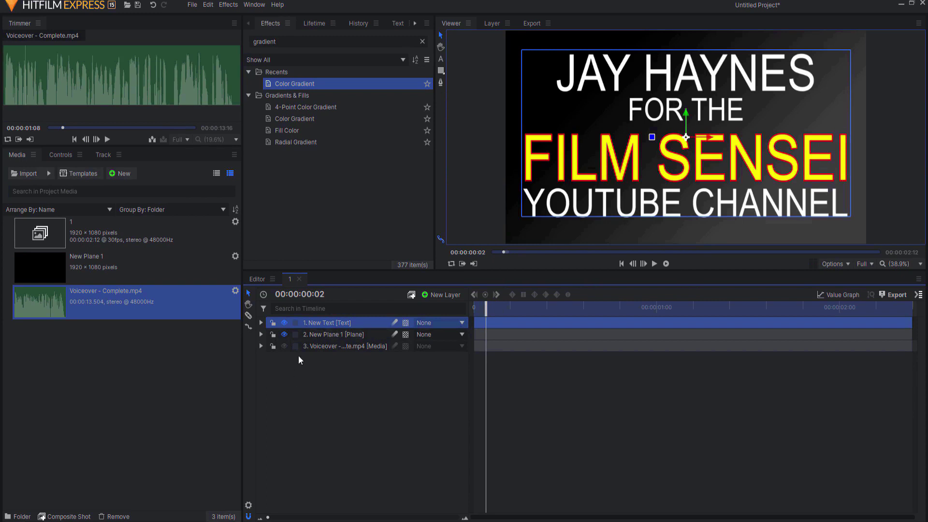
pyautogui.click(441, 70)
pyautogui.moveTo(534, 44); pyautogui.dragTo(633, 95)
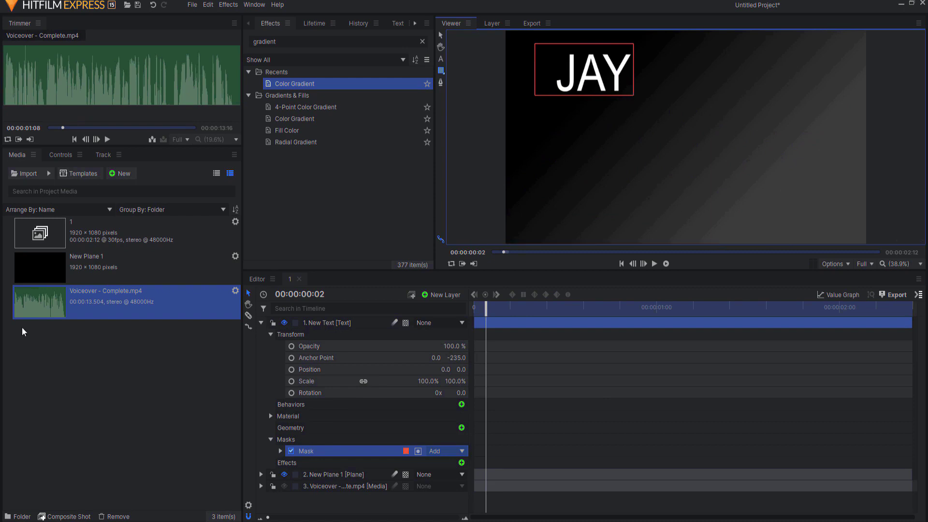
# - Keyframe the JAY mask opacity from 0% at frame 2 to 100% at frame 3, then preview
pyautogui.click(281, 451)
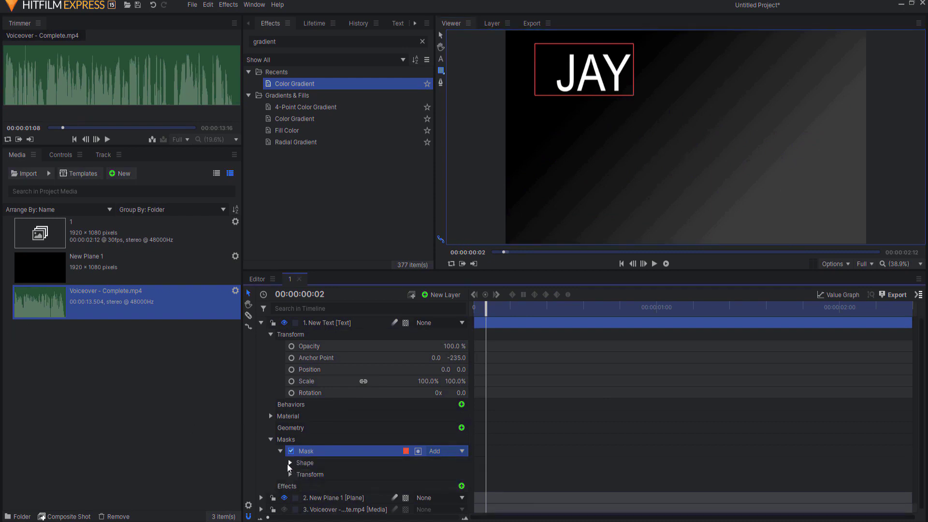
pyautogui.click(290, 462)
pyautogui.click(288, 473)
pyautogui.scroll(-1, 296, 472)
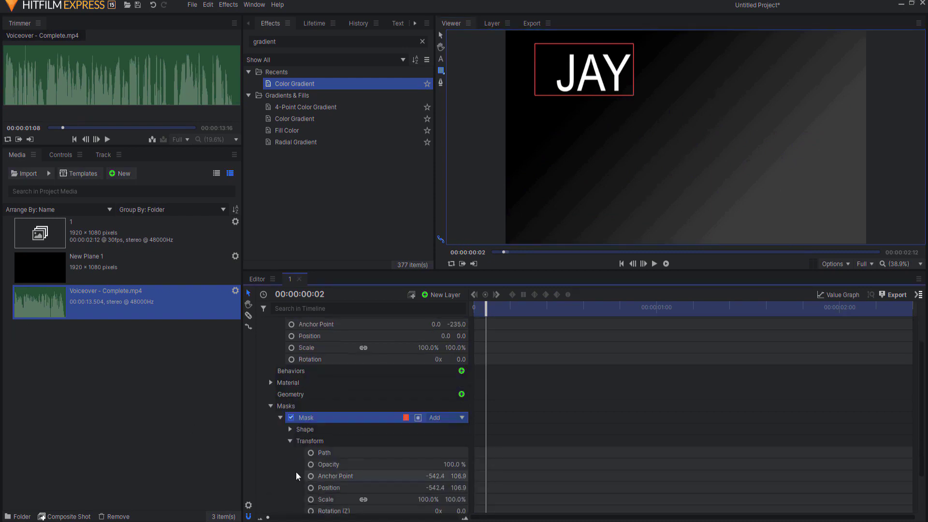
pyautogui.click(311, 465)
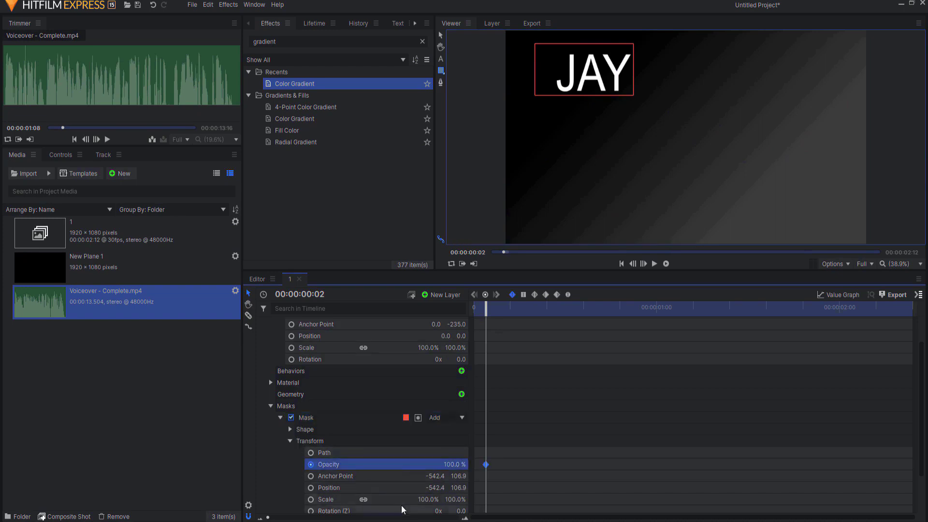
pyautogui.moveTo(424, 465); pyautogui.dragTo(363, 466)
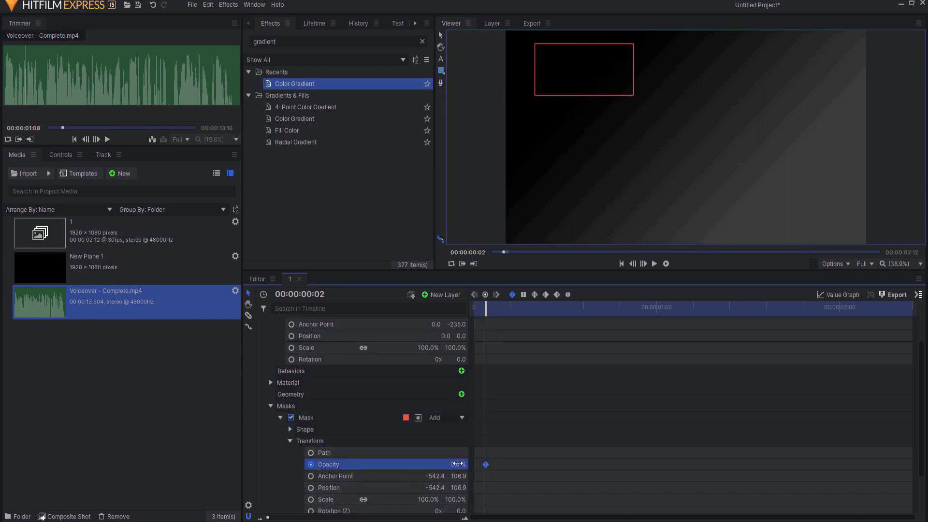
pyautogui.click(644, 263)
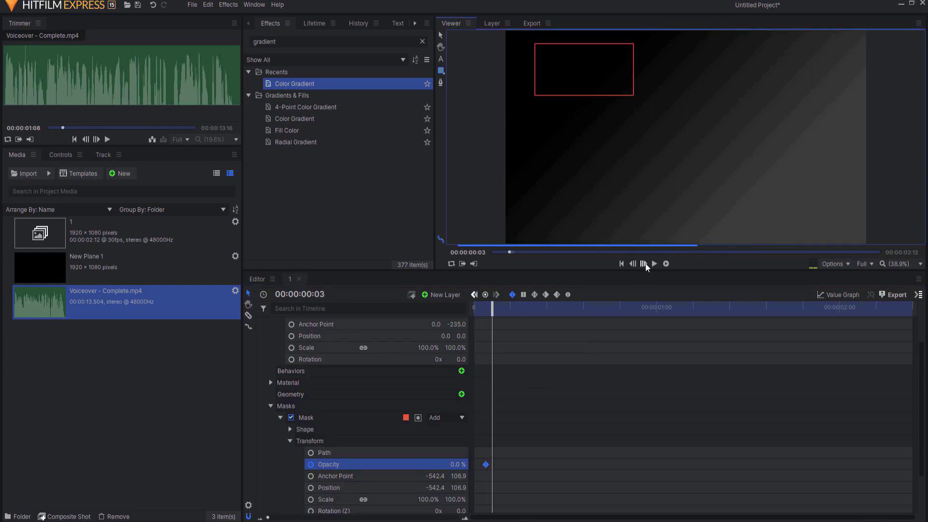
pyautogui.moveTo(449, 464); pyautogui.dragTo(453, 464)
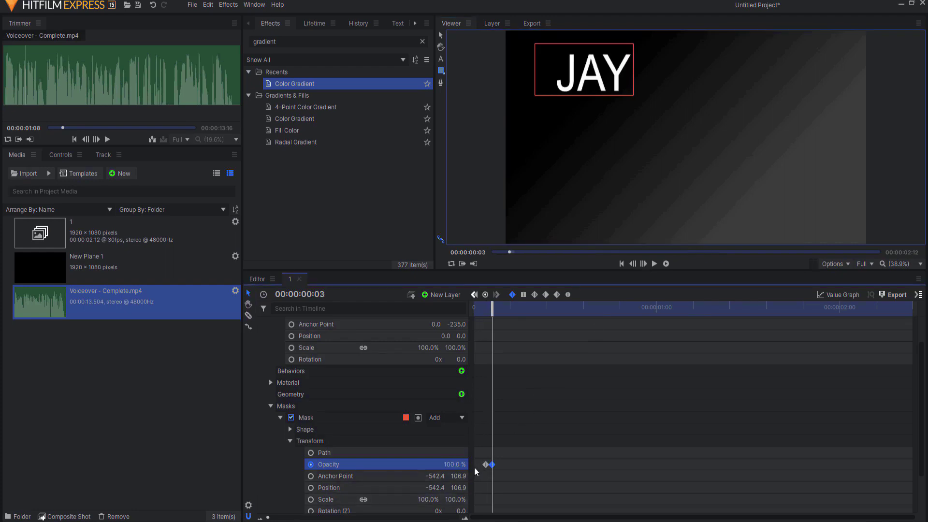
pyautogui.click(623, 265)
pyautogui.scroll(1, 294, 351)
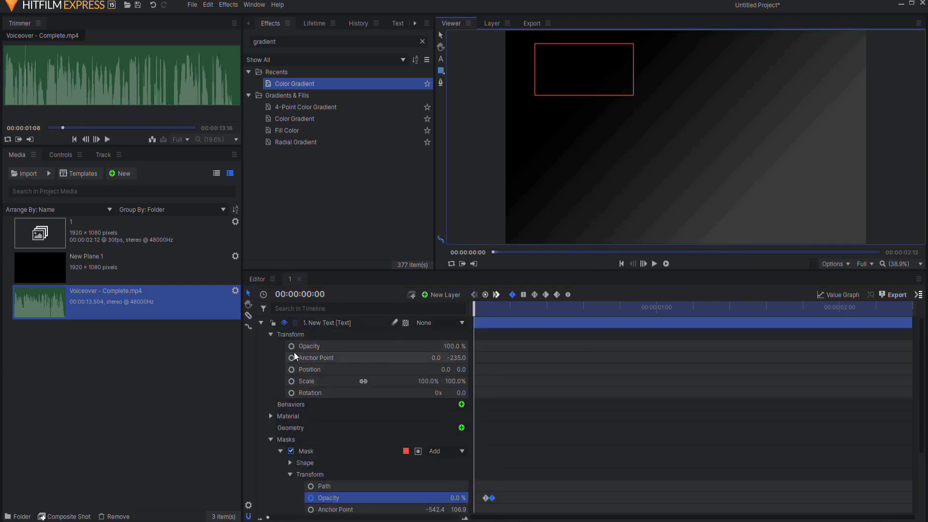
pyautogui.click(261, 323)
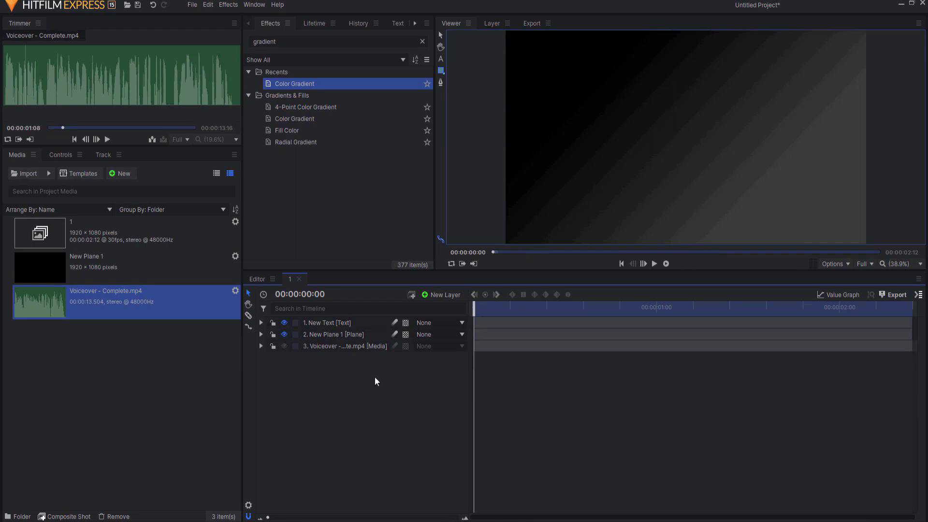
pyautogui.click(654, 264)
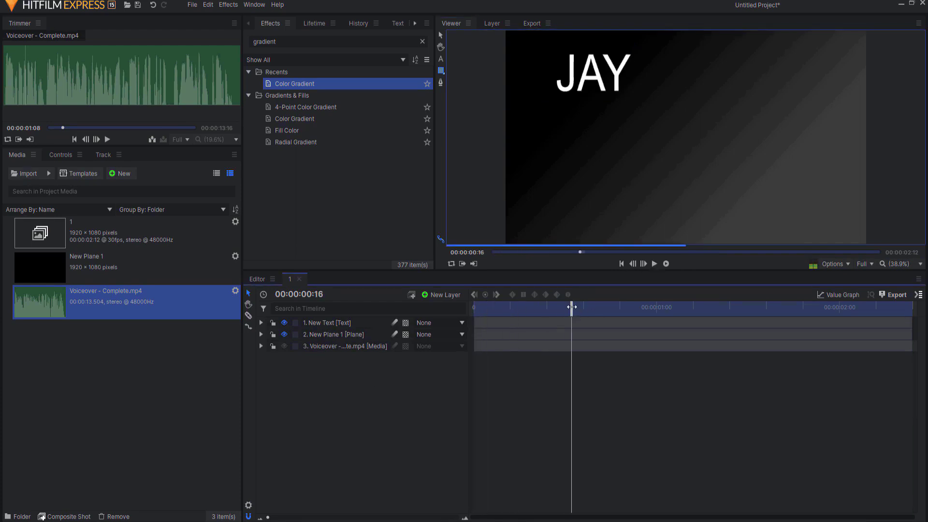
# - Move the playhead to 00:00:00:09 and select the text layer
pyautogui.moveTo(571, 307); pyautogui.dragTo(529, 304)
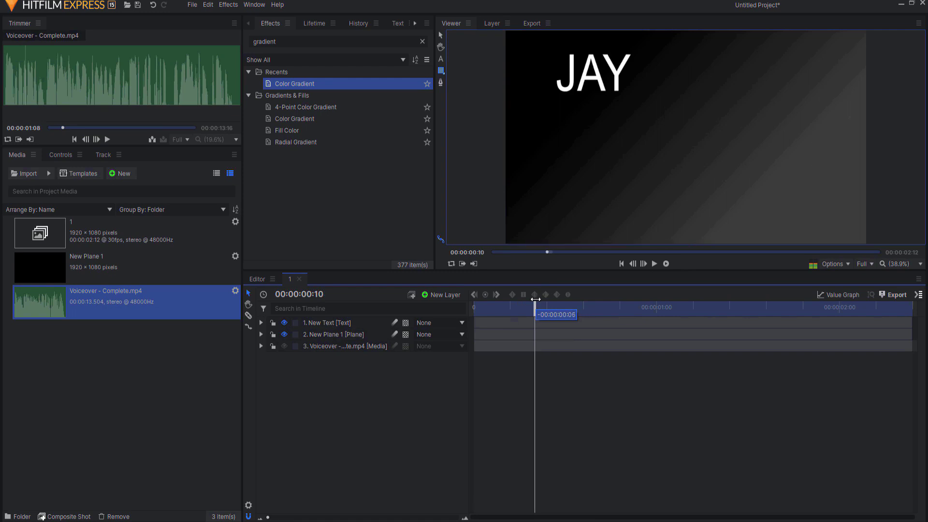
pyautogui.moveTo(529, 303); pyautogui.dragTo(531, 303)
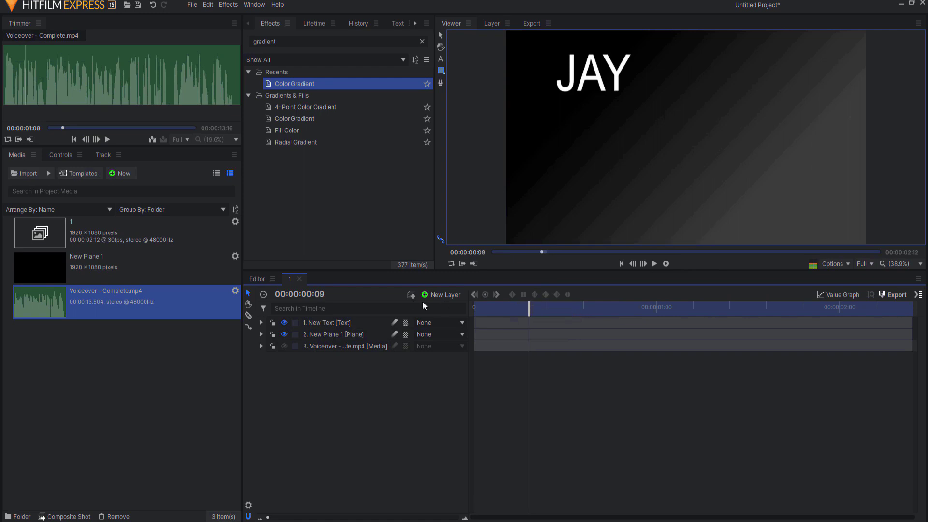
pyautogui.click(329, 321)
# - Draw a second rectangle mask over the word HAYNES
pyautogui.click(262, 323)
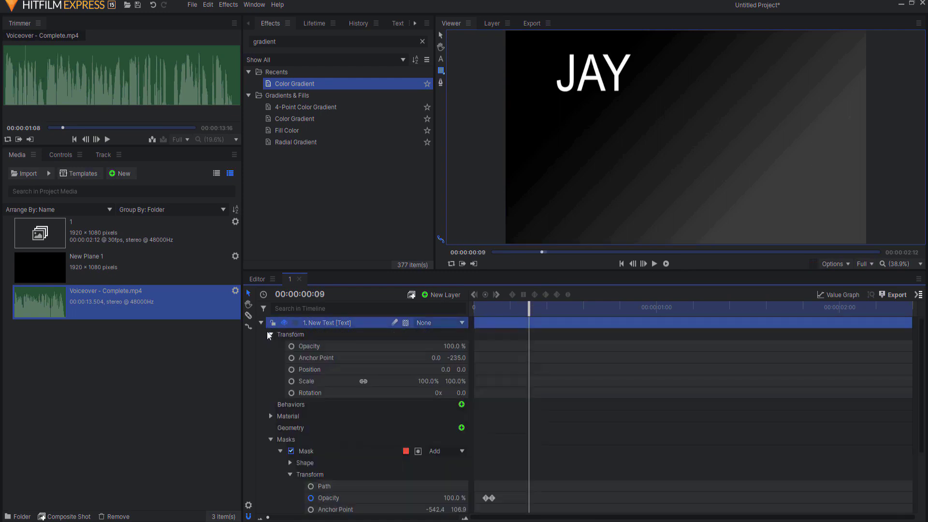
pyautogui.click(280, 450)
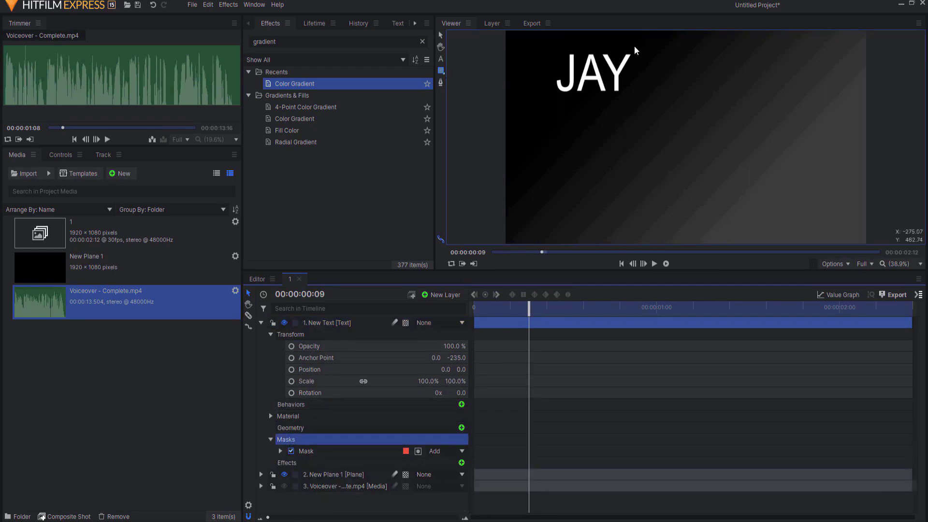
pyautogui.moveTo(635, 46); pyautogui.dragTo(819, 95)
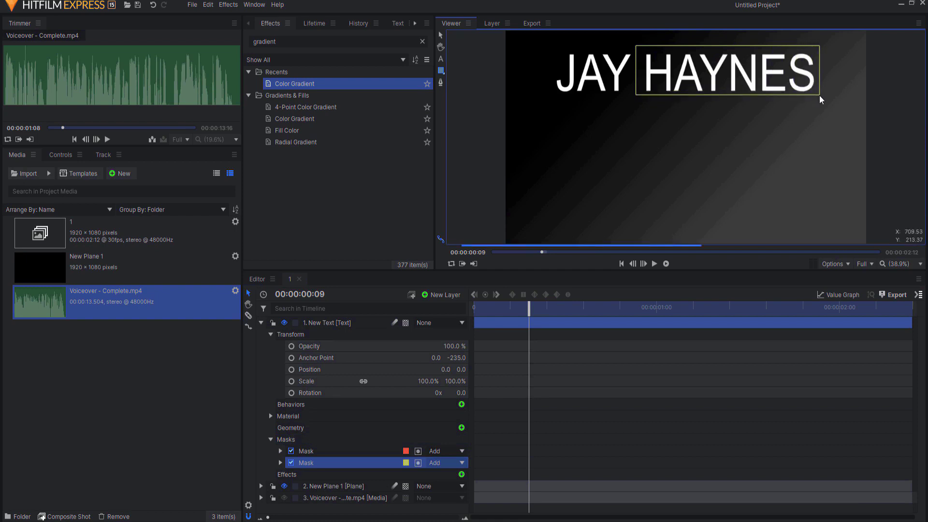
# - Keyframe the HAYNES mask opacity from 0% at frame 9 to 100% at frame 10
pyautogui.click(280, 463)
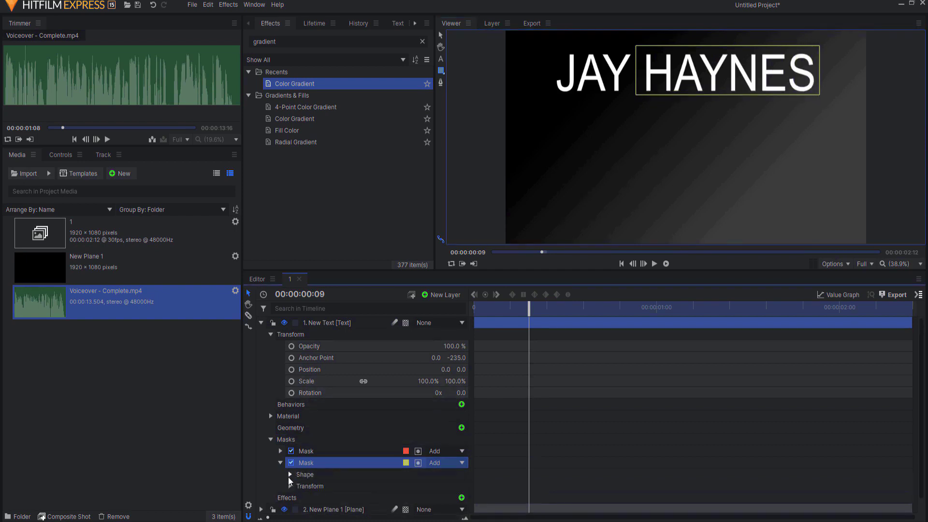
pyautogui.click(290, 486)
pyautogui.scroll(-1, 385, 485)
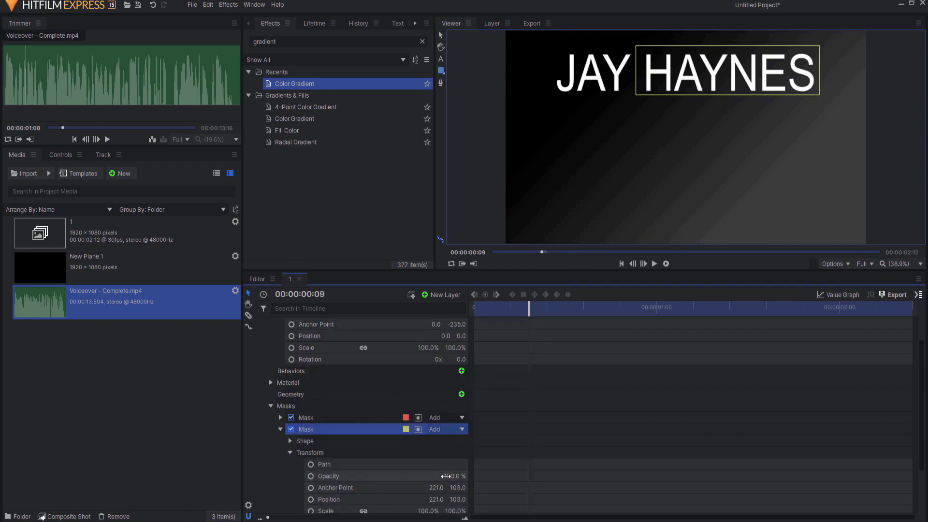
pyautogui.moveTo(447, 475); pyautogui.dragTo(368, 480)
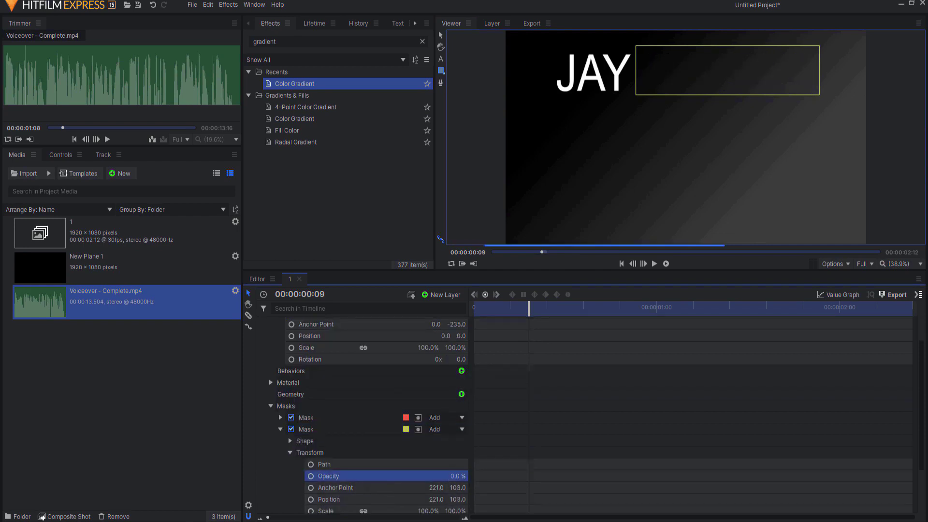
pyautogui.click(311, 477)
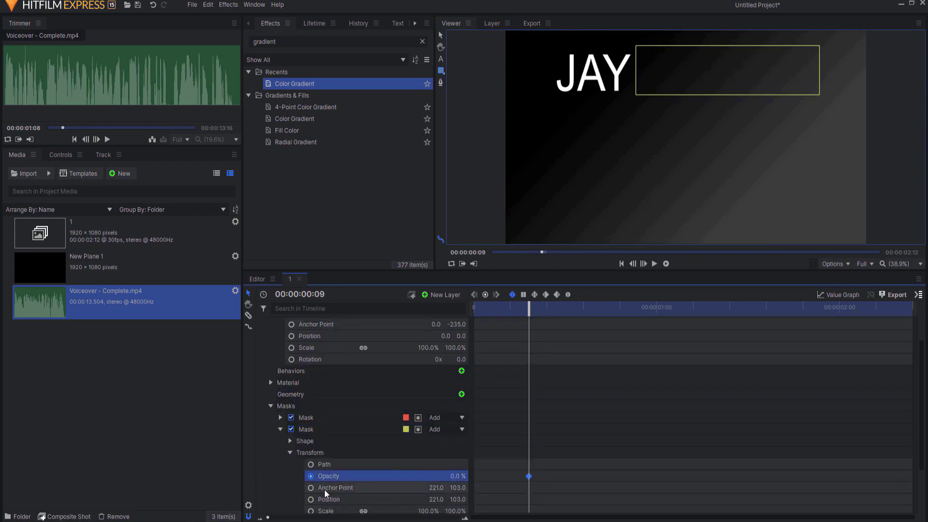
pyautogui.click(644, 263)
pyautogui.moveTo(457, 475); pyautogui.dragTo(536, 476)
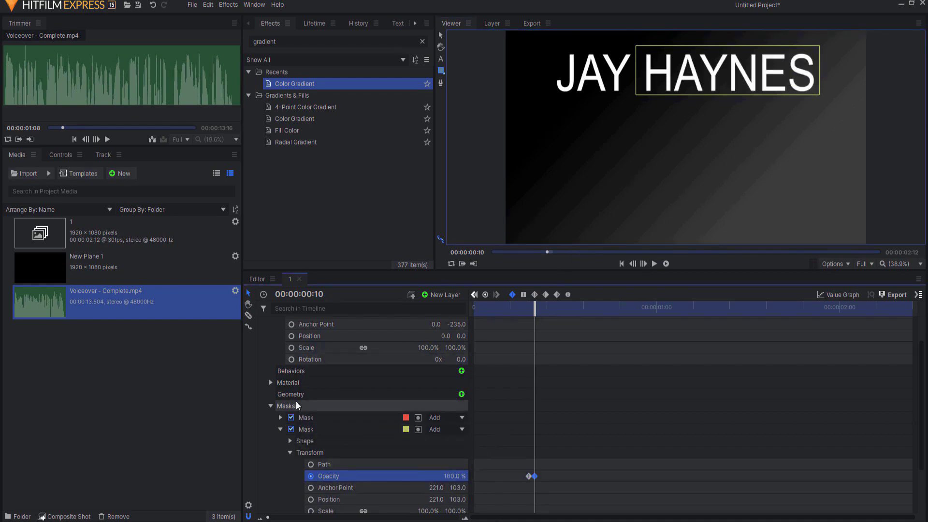
pyautogui.click(280, 429)
pyautogui.click(261, 323)
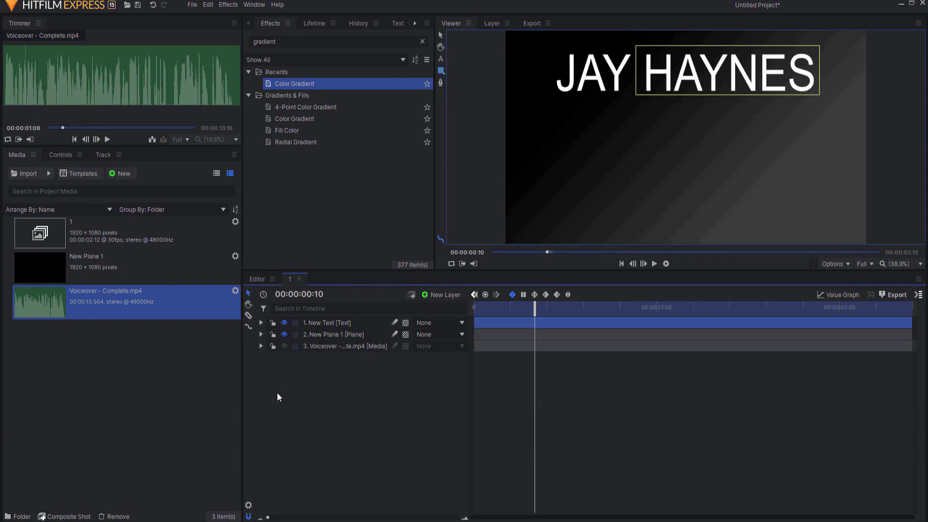
pyautogui.click(621, 263)
pyautogui.click(657, 263)
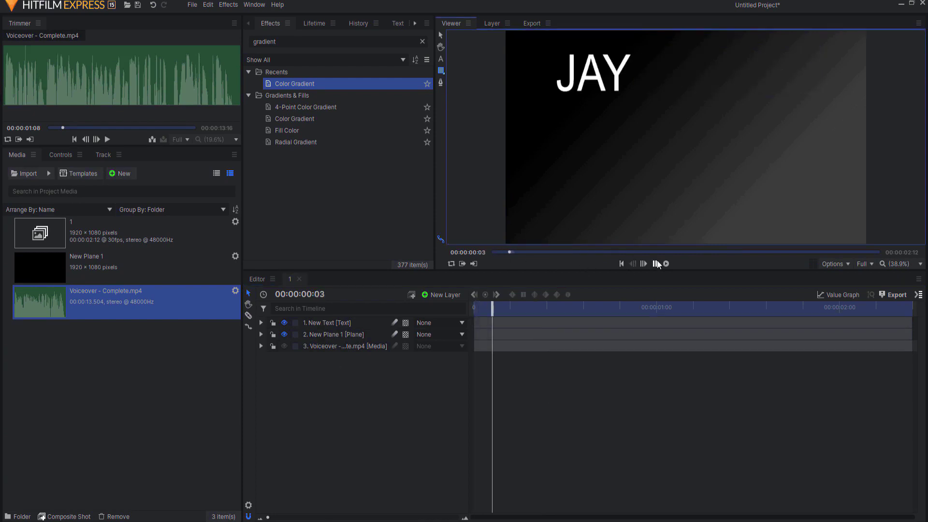
pyautogui.click(656, 263)
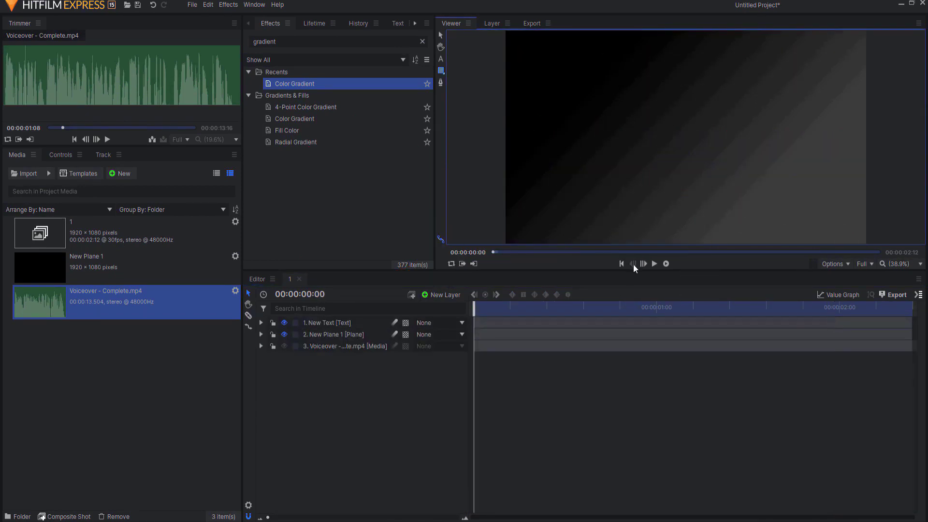
pyautogui.click(653, 264)
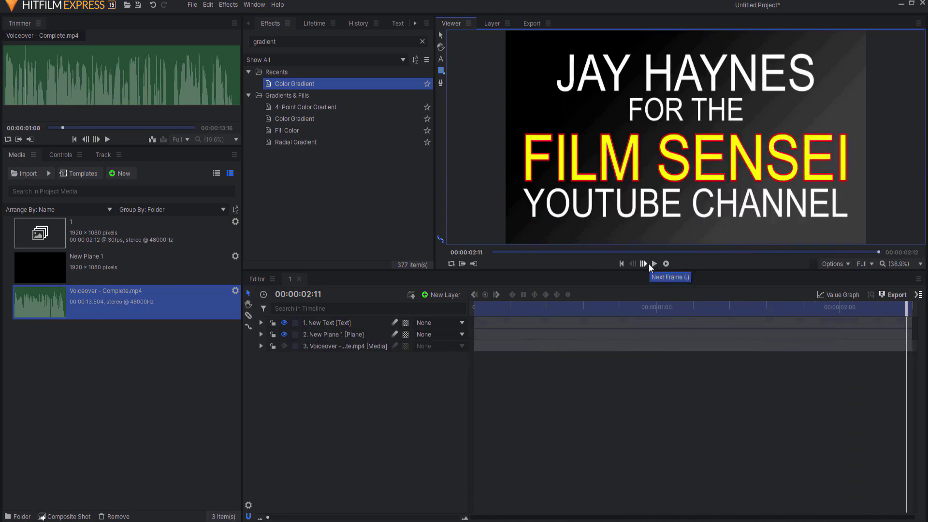
# - Play the Editor timeline from the start to preview the word-by-word credit
pyautogui.click(255, 278)
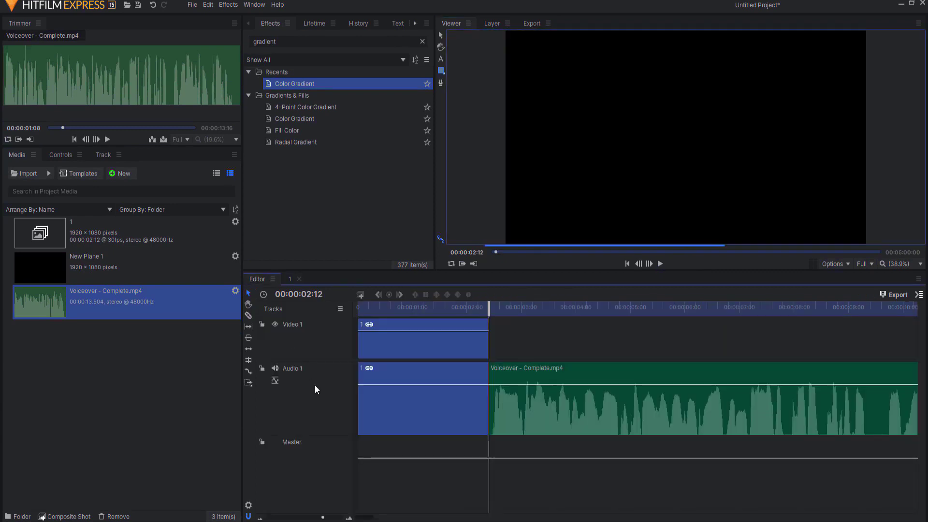
pyautogui.click(627, 263)
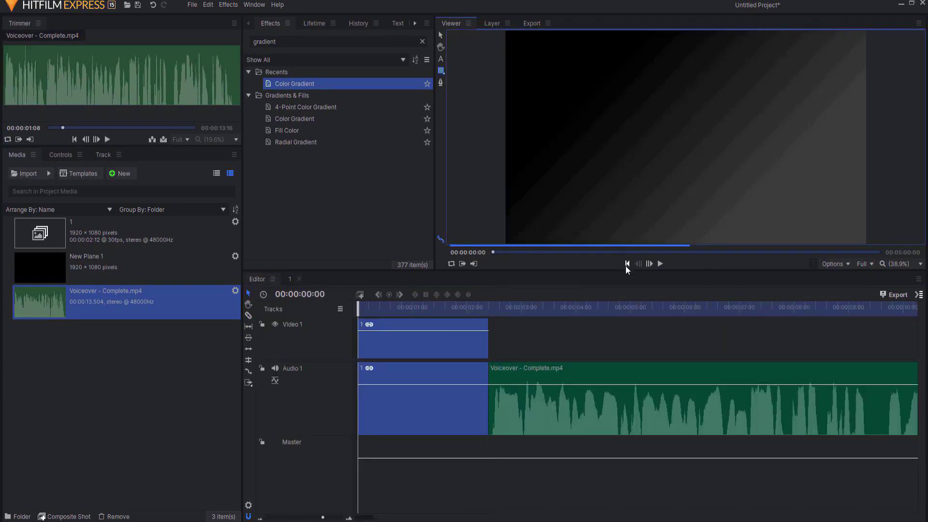
pyautogui.click(660, 264)
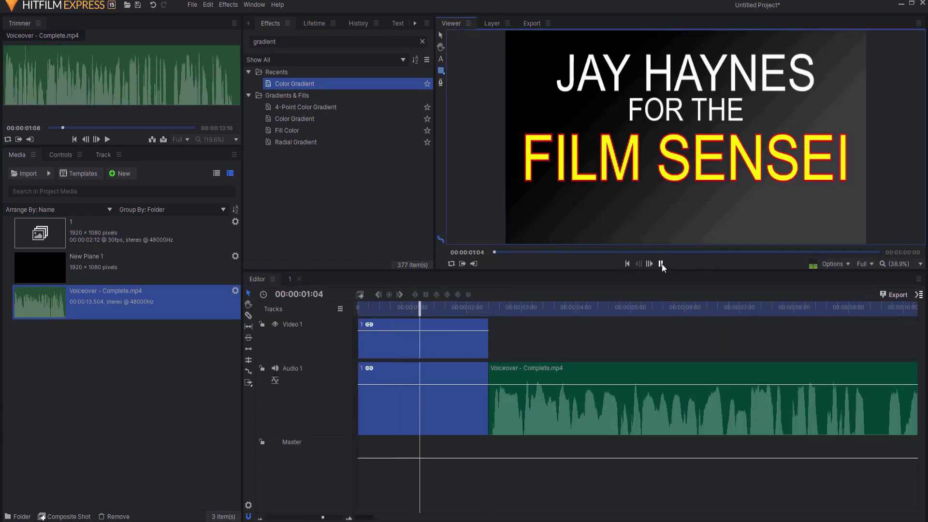
pyautogui.click(660, 264)
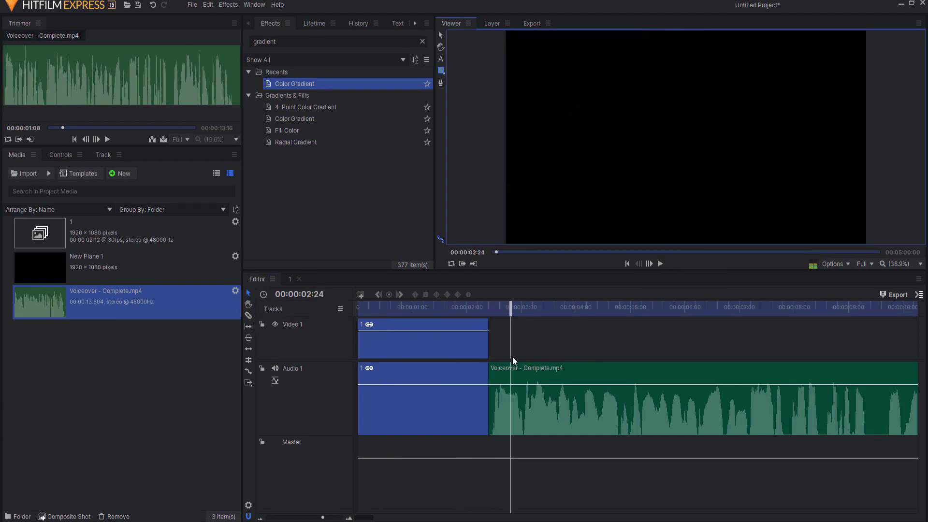